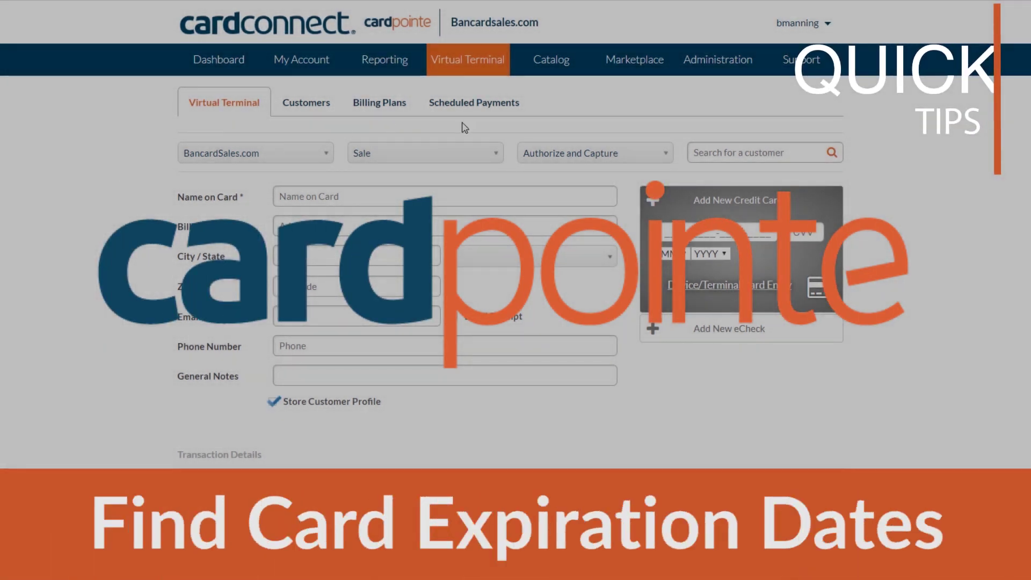
Step: Try a customer search, then load the Virtual Terminal Customers list of 91 stored profiles
{"action": "left_click", "coordinate": [723, 154]}
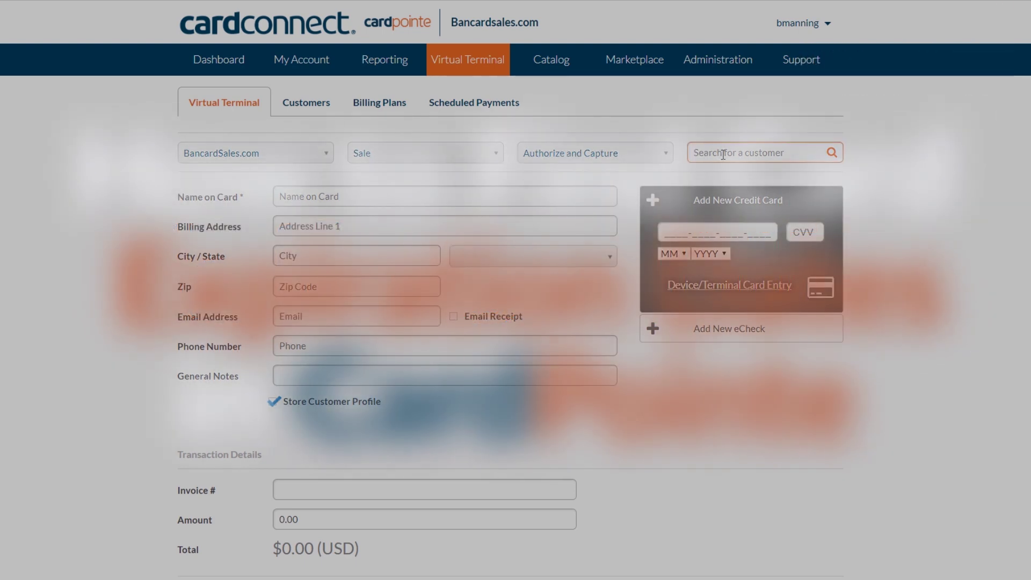
{"action": "type", "text": "jor"}
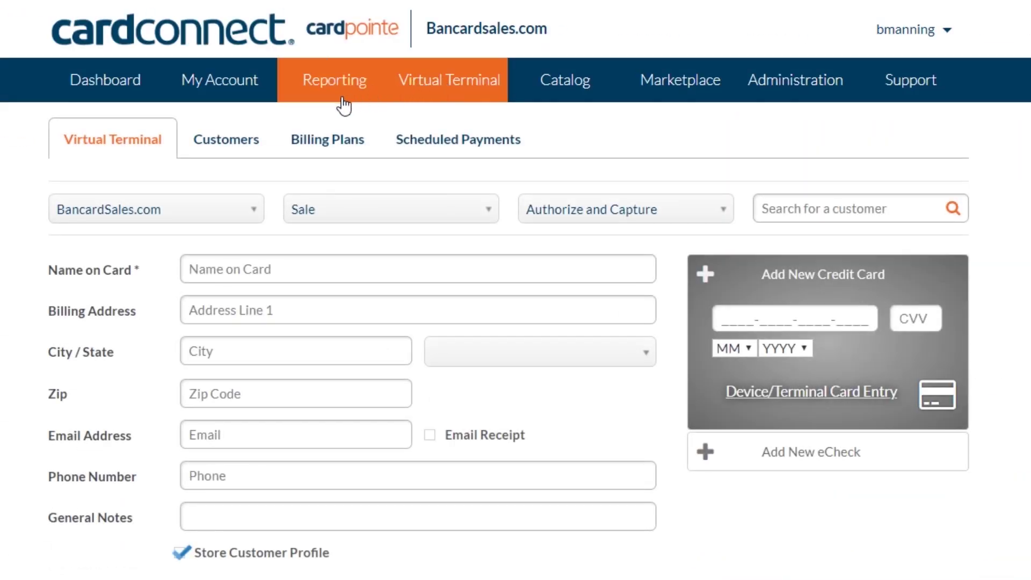
{"action": "left_click", "coordinate": [237, 145]}
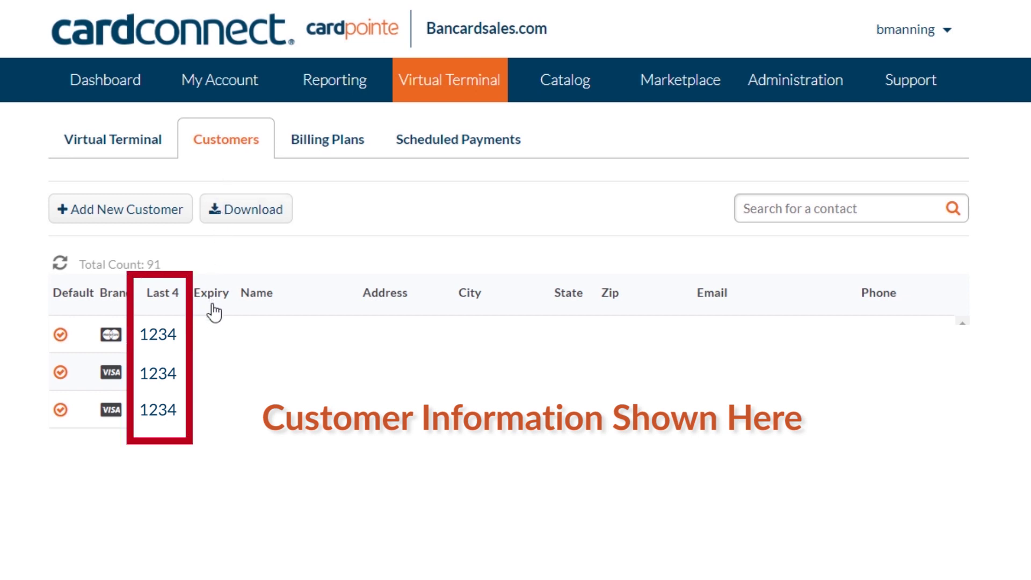
Step: Search the Customers list for the customer's full name, leaving 6 matching card records
{"action": "left_click", "coordinate": [784, 209]}
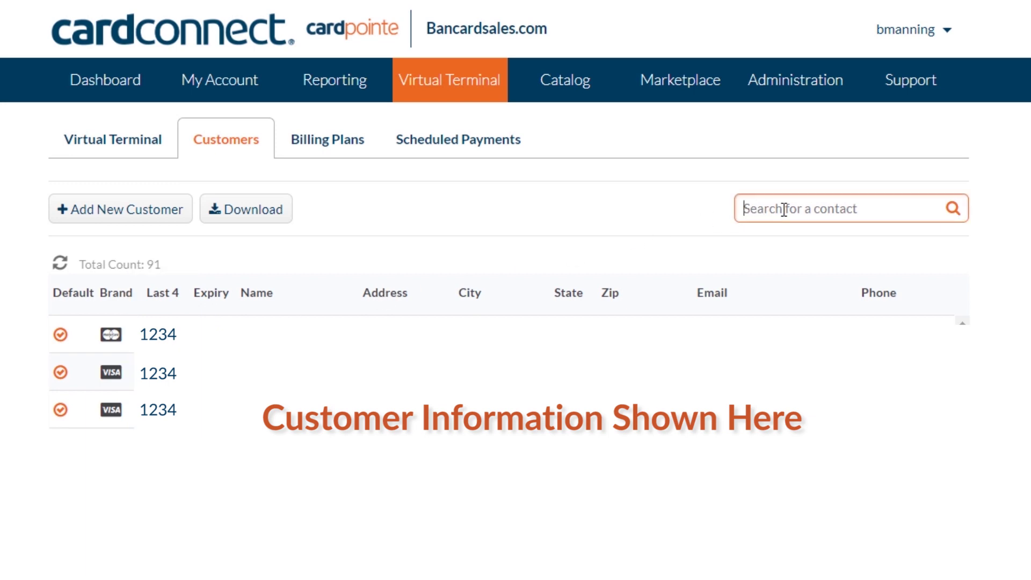
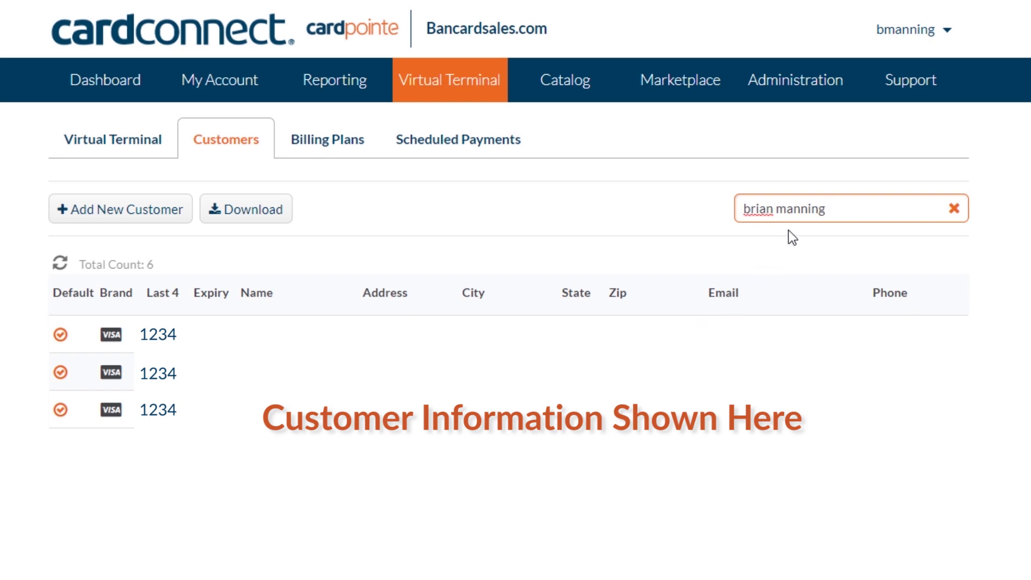
Step: Download the filtered records, open them in Excel, and select Expiry Year cells E2:E20
{"action": "left_click", "coordinate": [251, 219]}
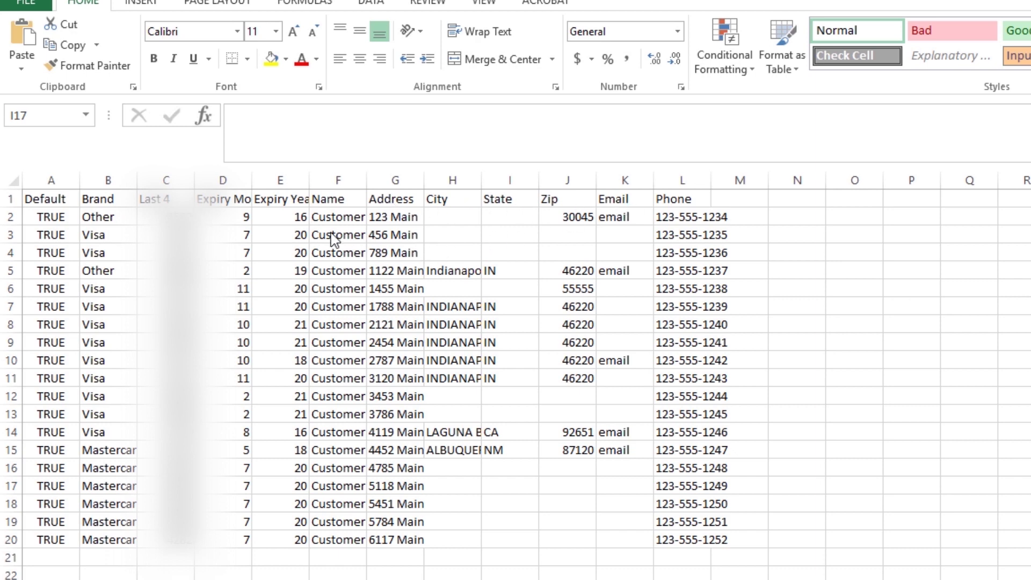
{"action": "left_click", "coordinate": [231, 200]}
{"action": "left_click", "coordinate": [271, 199]}
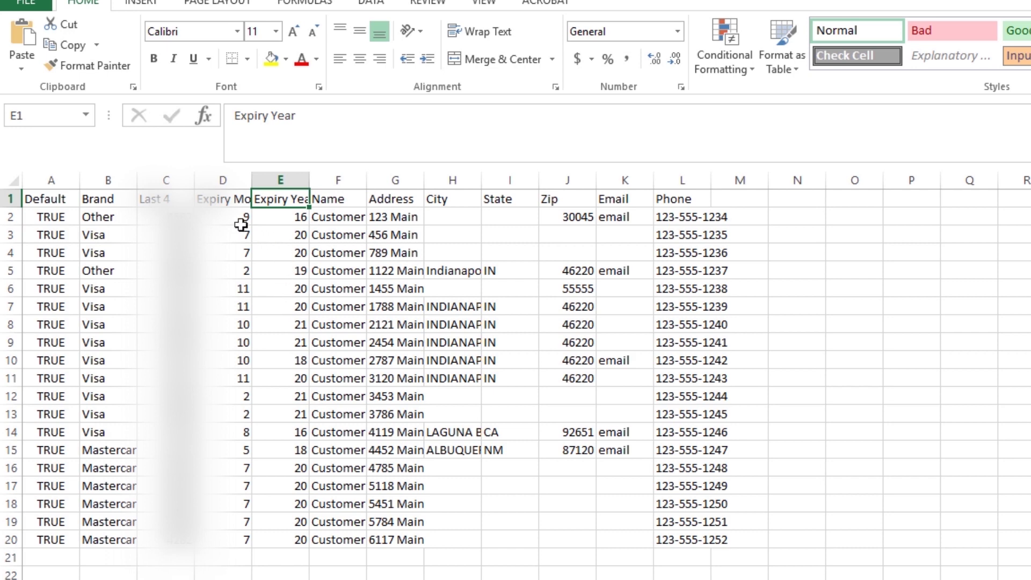
{"action": "left_click", "coordinate": [221, 217]}
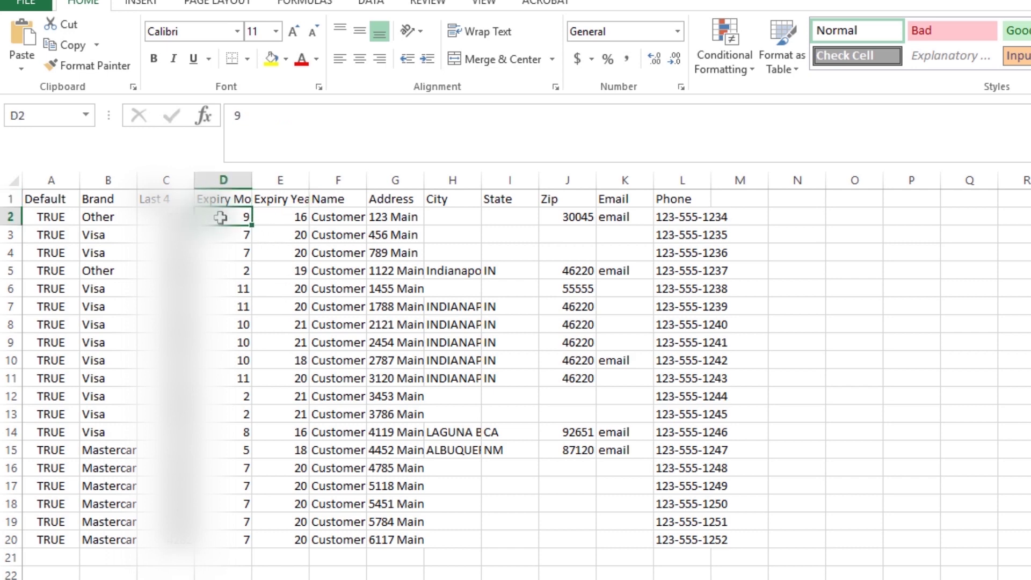
{"action": "left_click", "coordinate": [284, 218]}
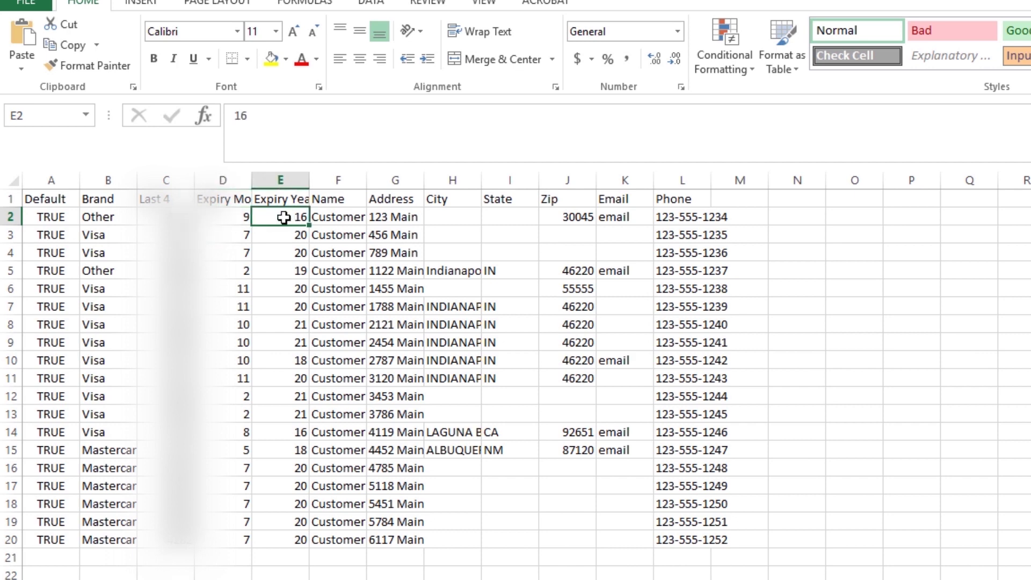
{"action": "left_click_drag", "start_coordinate": [284, 217], "coordinate": [284, 537]}
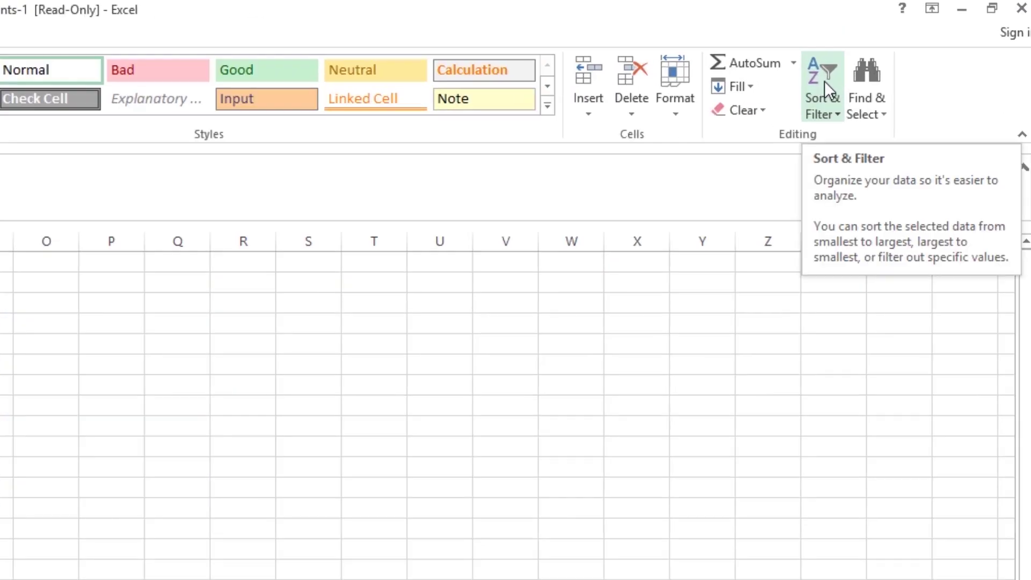
{"action": "left_click", "coordinate": [823, 81]}
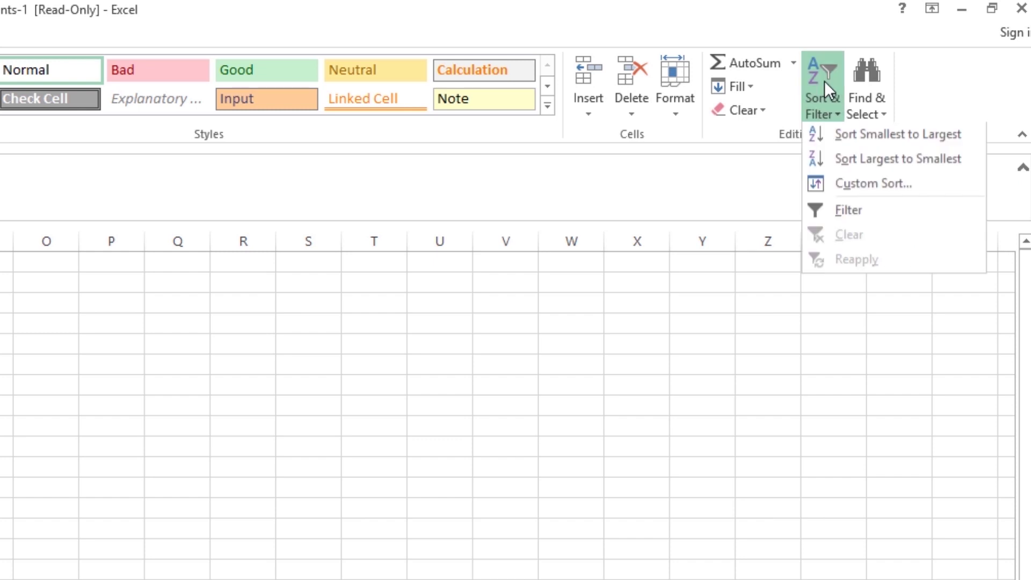
{"action": "left_click", "coordinate": [866, 142]}
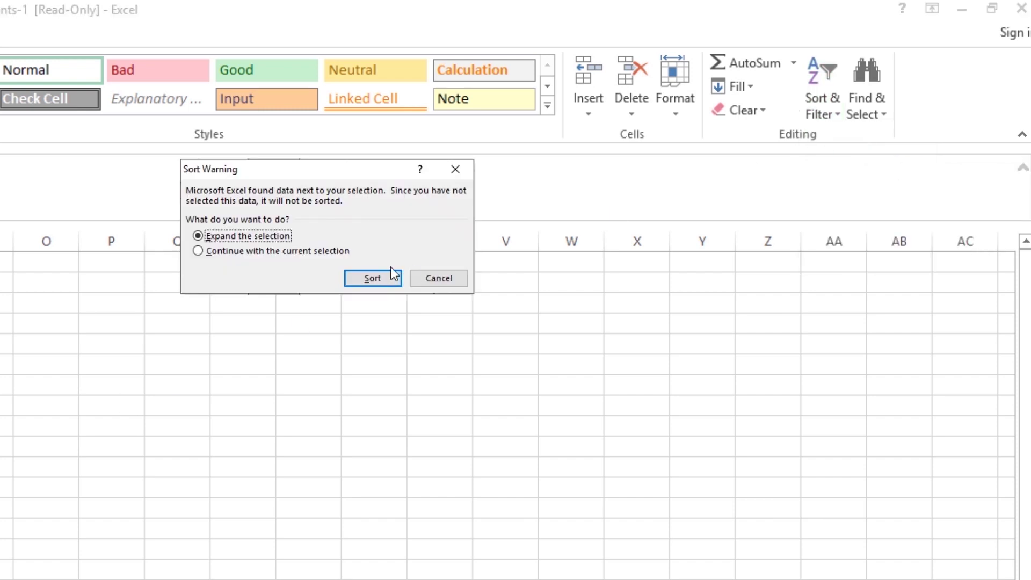
{"action": "left_click", "coordinate": [280, 236]}
{"action": "left_click", "coordinate": [439, 279]}
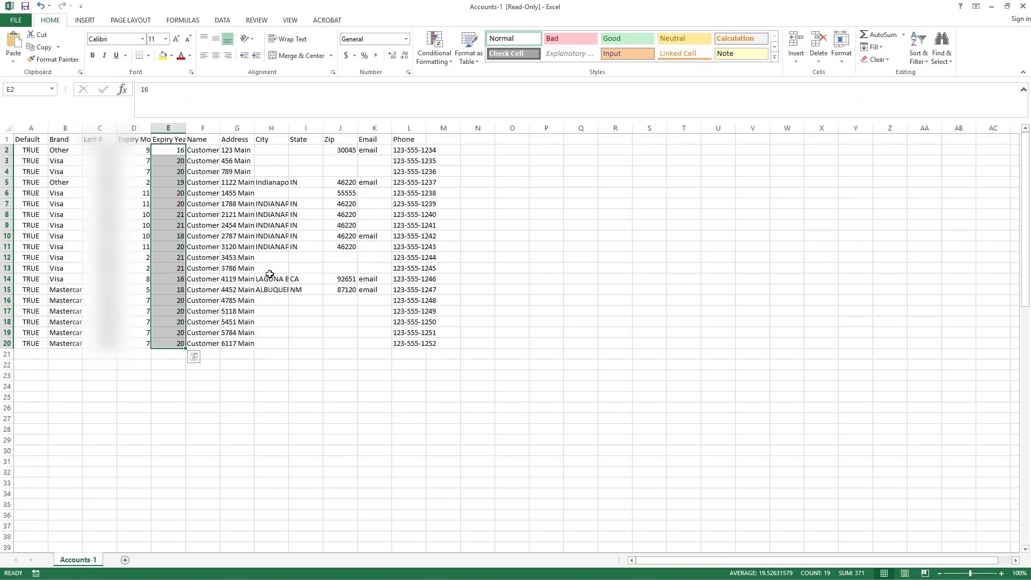
Step: Make row 5's text red across columns A to L
{"action": "left_click", "coordinate": [237, 247]}
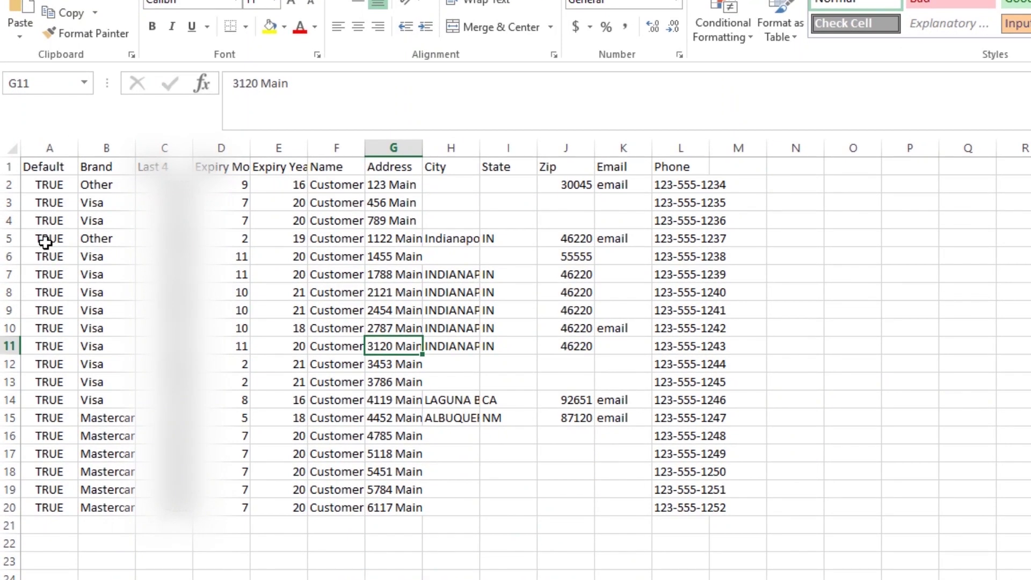
{"action": "left_click_drag", "start_coordinate": [45, 239], "coordinate": [721, 238]}
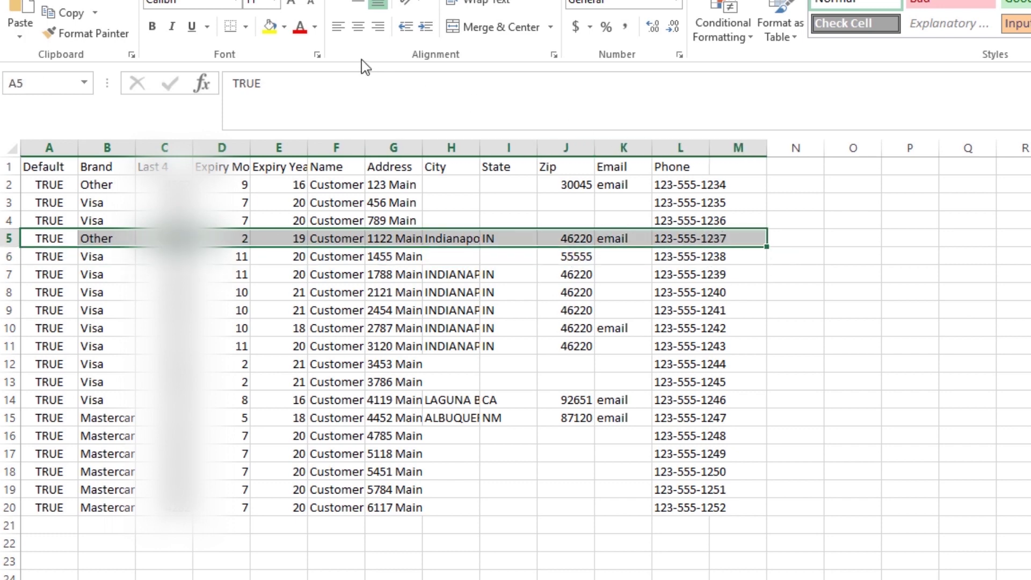
{"action": "left_click", "coordinate": [304, 33]}
{"action": "left_click", "coordinate": [310, 272]}
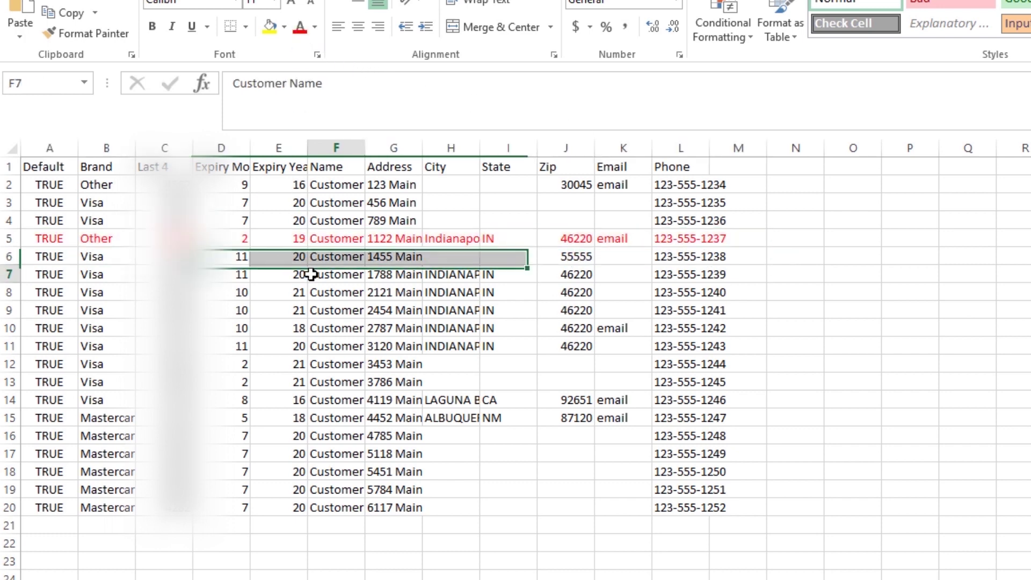
Step: Make row 11's text blue across columns A to L
{"action": "left_click", "coordinate": [58, 348]}
{"action": "left_click_drag", "start_coordinate": [58, 349], "coordinate": [698, 348]}
{"action": "left_click", "coordinate": [315, 27]}
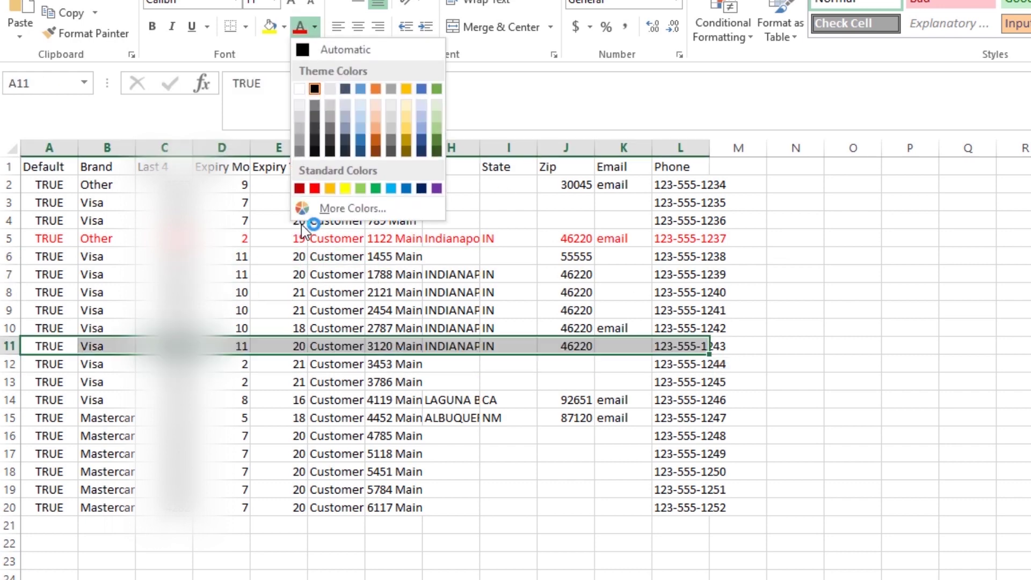
{"action": "left_click", "coordinate": [406, 189]}
{"action": "left_click", "coordinate": [336, 417]}
Step: Make row 15's text green, then reselect the Expiry Year cells E2:E20
{"action": "left_click_drag", "start_coordinate": [59, 418], "coordinate": [665, 418]}
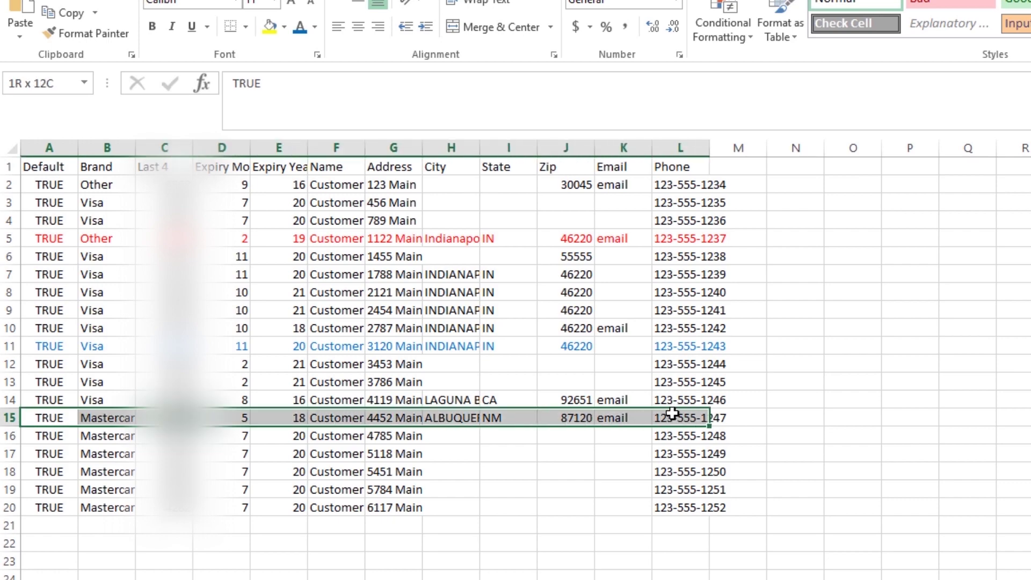
{"action": "left_click", "coordinate": [314, 27]}
{"action": "left_click", "coordinate": [375, 189]}
{"action": "left_click", "coordinate": [336, 382]}
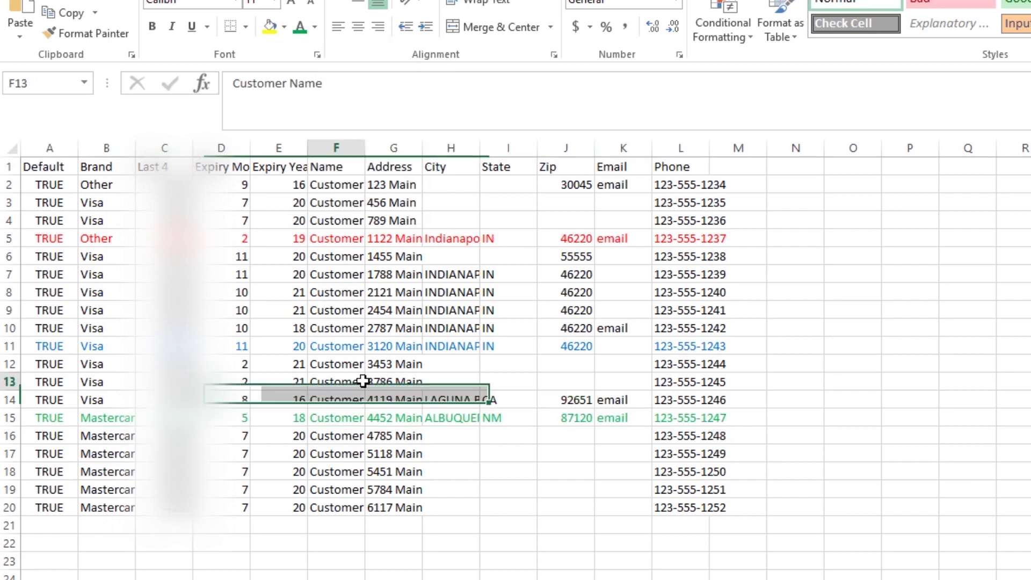
{"action": "left_click_drag", "start_coordinate": [275, 186], "coordinate": [277, 507]}
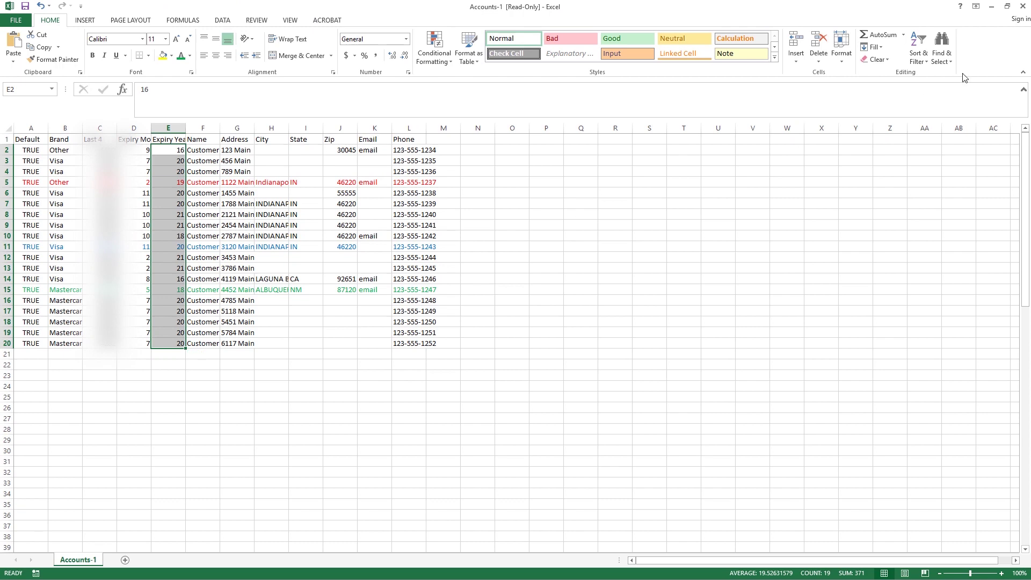
{"action": "left_click", "coordinate": [918, 52]}
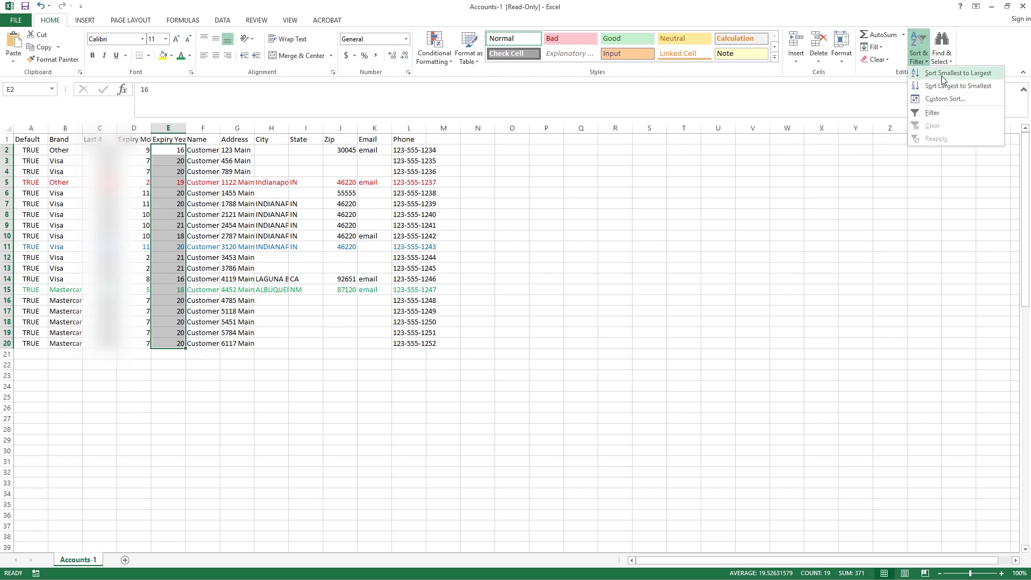
Step: Sort E2:E20 by expiry year, expanding the selection so whole records stay together
{"action": "left_click", "coordinate": [952, 87]}
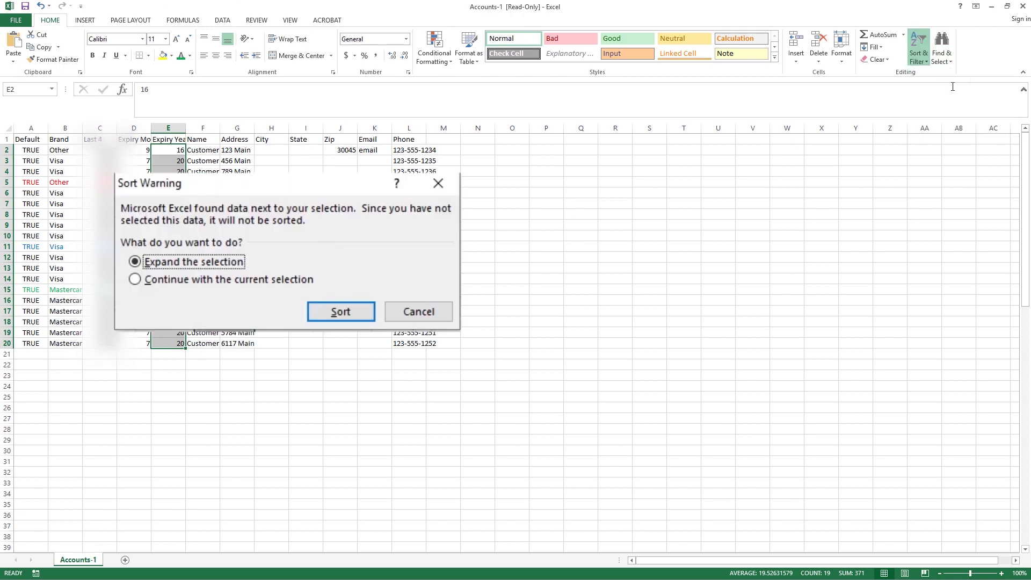
{"action": "left_click", "coordinate": [342, 312]}
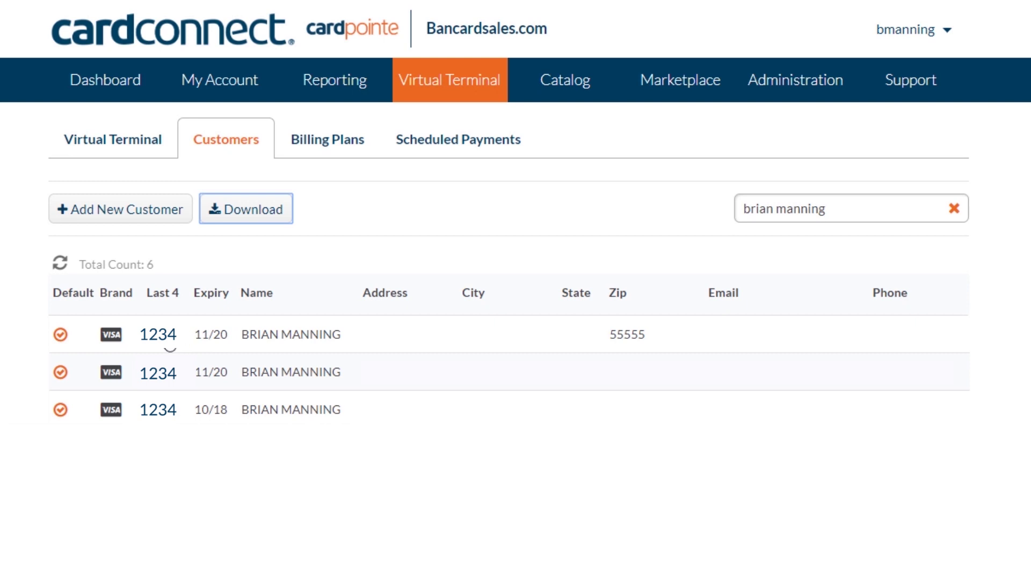
Step: Open the first '1234' card customer's details, show the add-card form, then request Delete Customer
{"action": "left_click", "coordinate": [166, 334]}
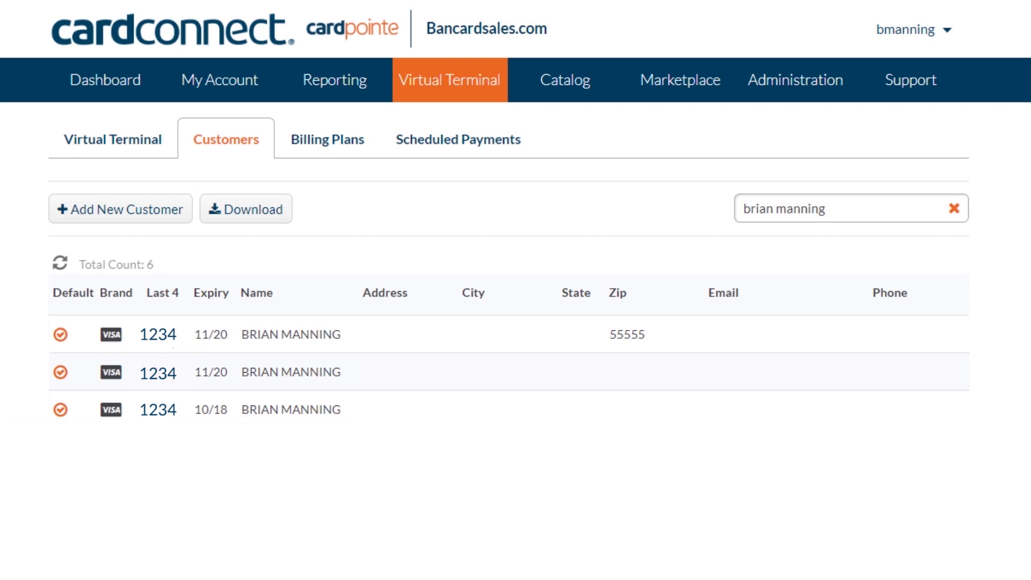
{"action": "left_click", "coordinate": [799, 366]}
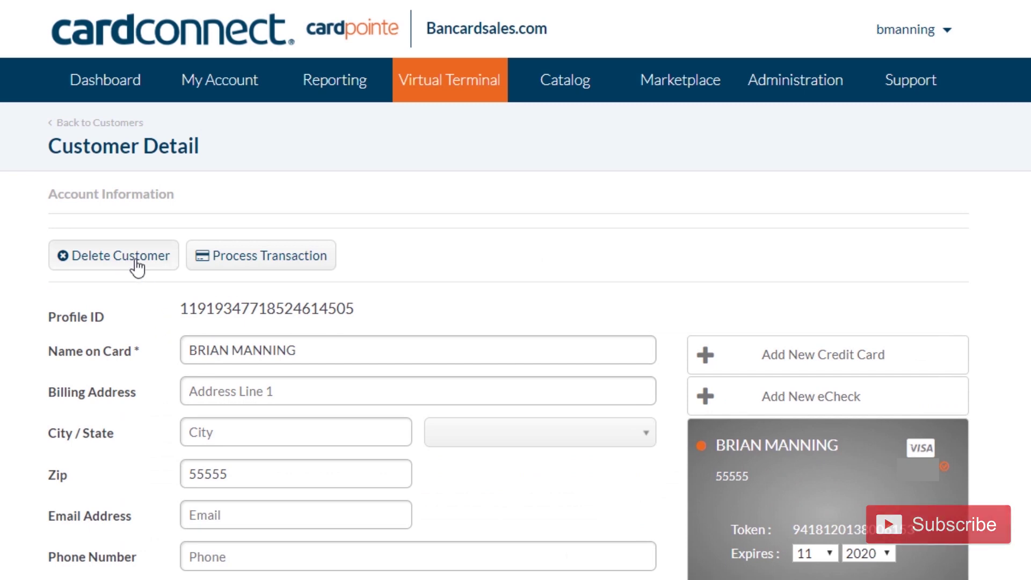
{"action": "left_click", "coordinate": [135, 259]}
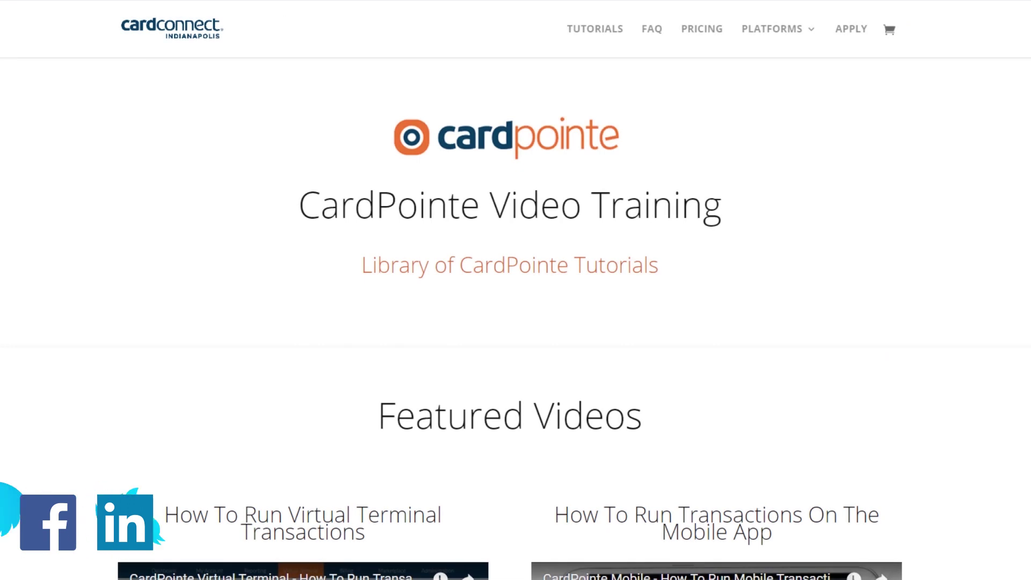
Step: Scroll the CardPointe Video Training page down to the Virtual Terminal Videos section
{"action": "scroll", "coordinate": [510, 298], "scroll_direction": "down", "scroll_amount": 2}
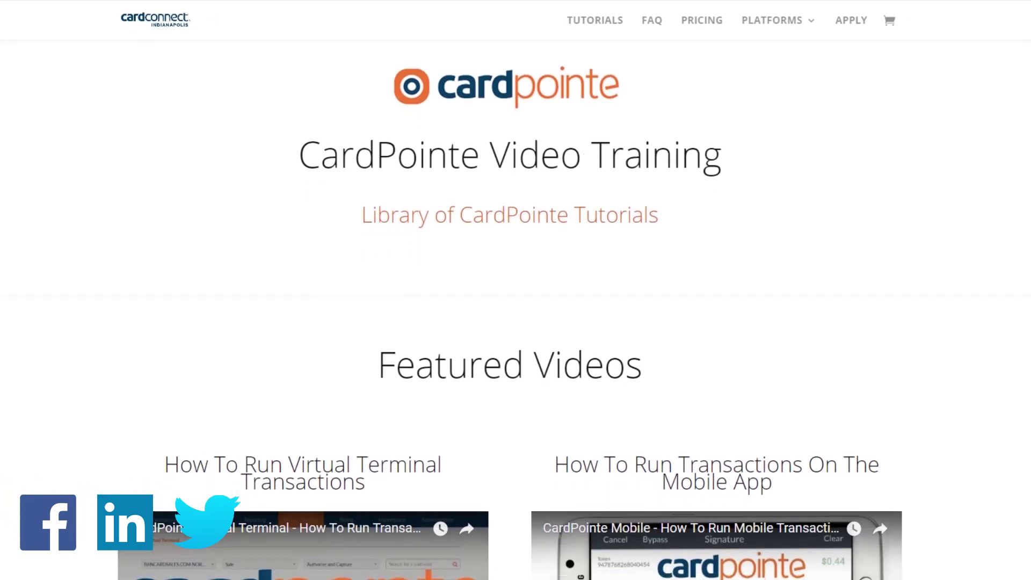
{"action": "scroll", "coordinate": [510, 298], "scroll_direction": "down", "scroll_amount": 4}
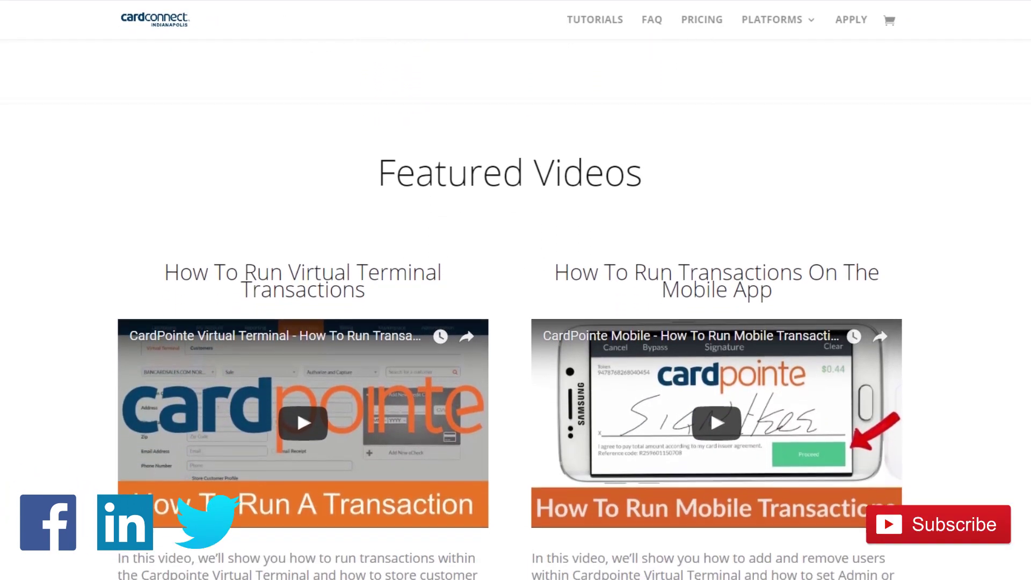
{"action": "scroll", "coordinate": [510, 298], "scroll_direction": "down", "scroll_amount": 4}
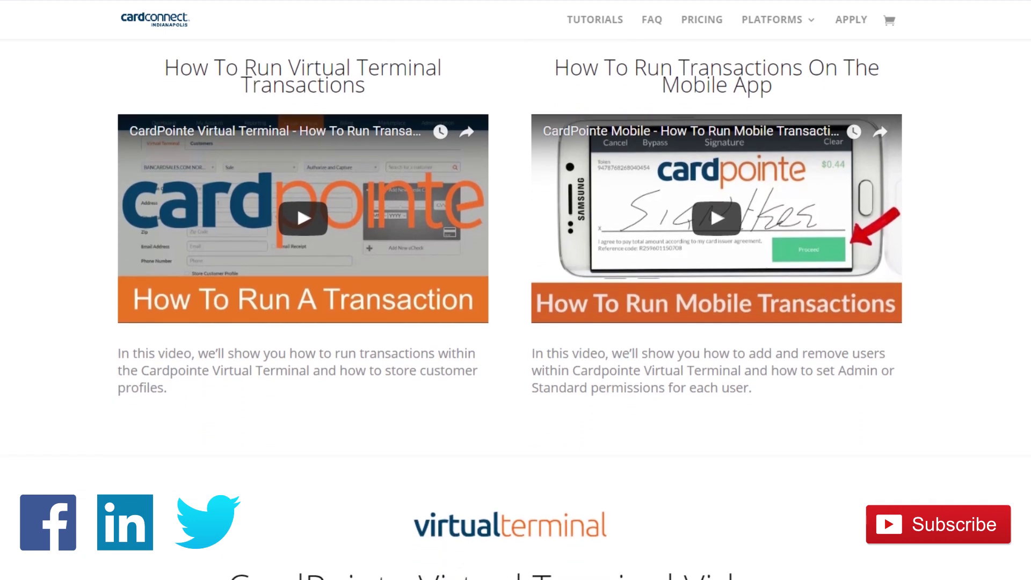
{"action": "scroll", "coordinate": [510, 298], "scroll_direction": "down", "scroll_amount": 4}
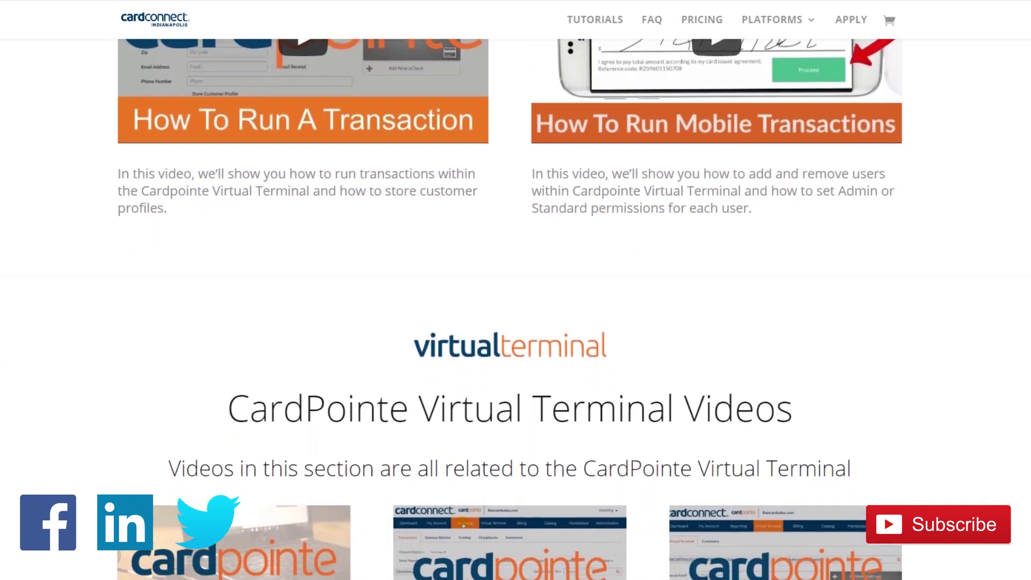
{"action": "scroll", "coordinate": [510, 298], "scroll_direction": "down", "scroll_amount": 4}
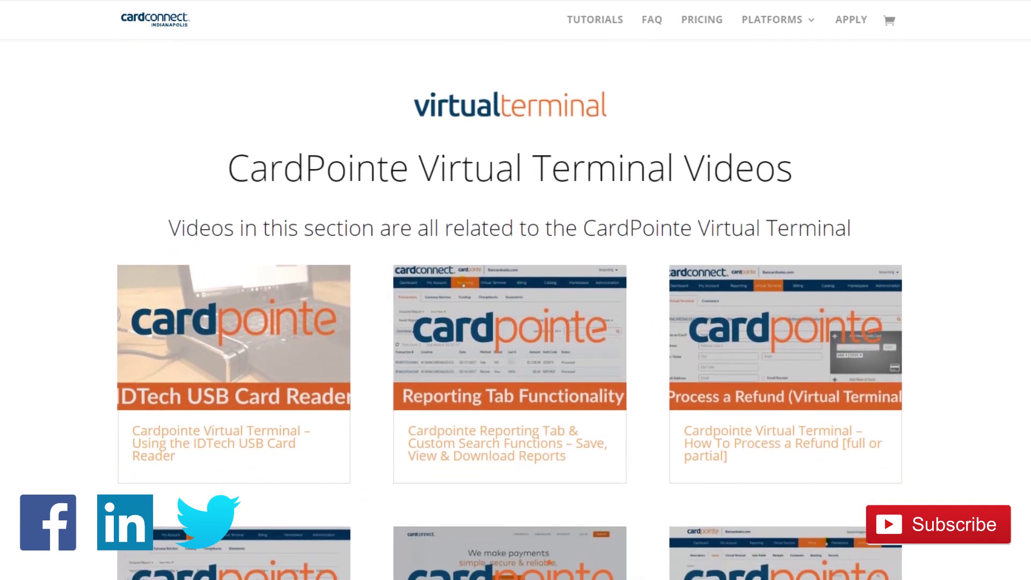
{"action": "scroll", "coordinate": [511, 298], "scroll_direction": "down", "scroll_amount": 5}
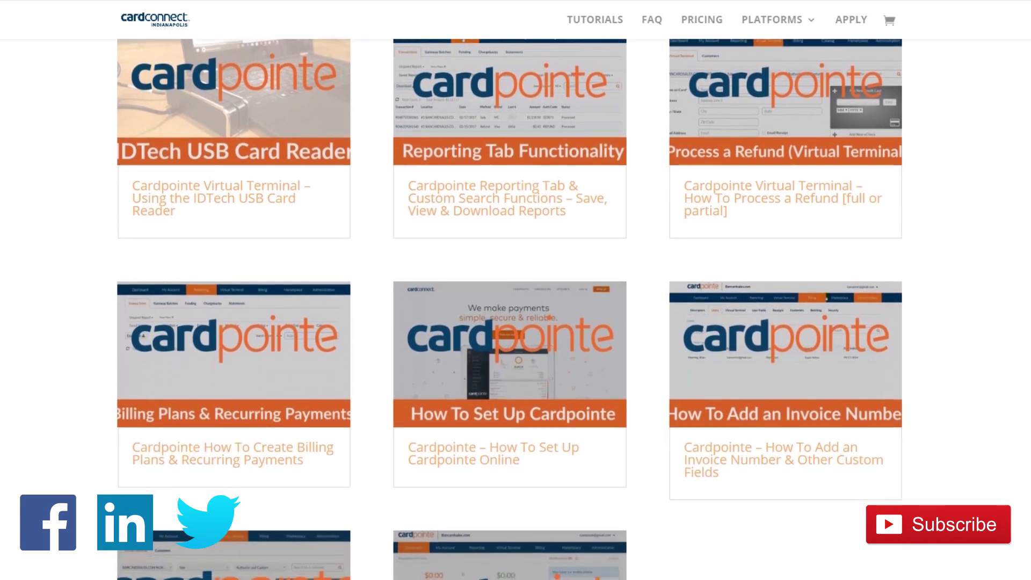